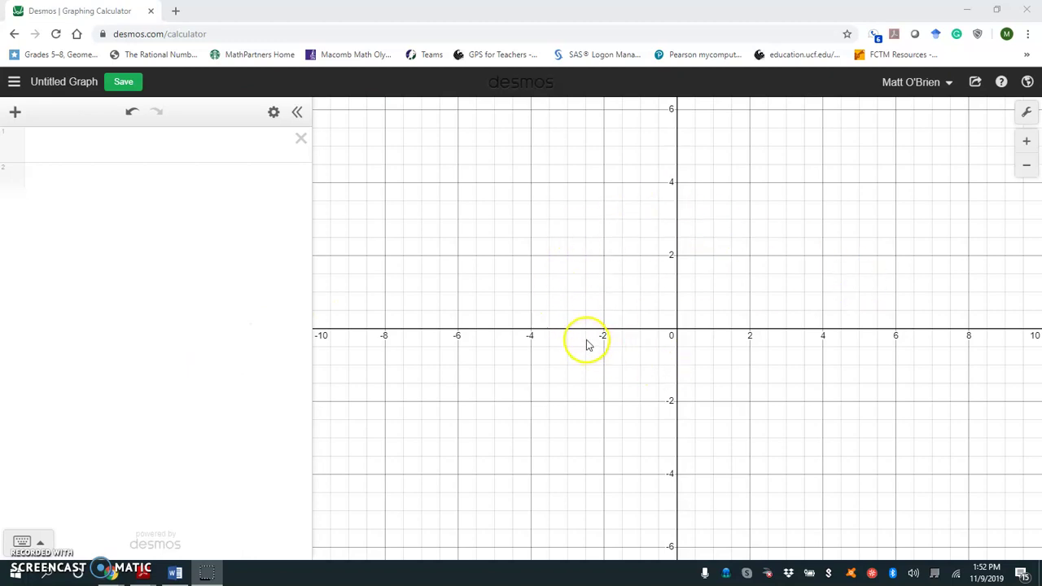
From the earlier Google results page, search for "desmos teacher" and open the Teacher Desmos site.
left_click(15, 35)
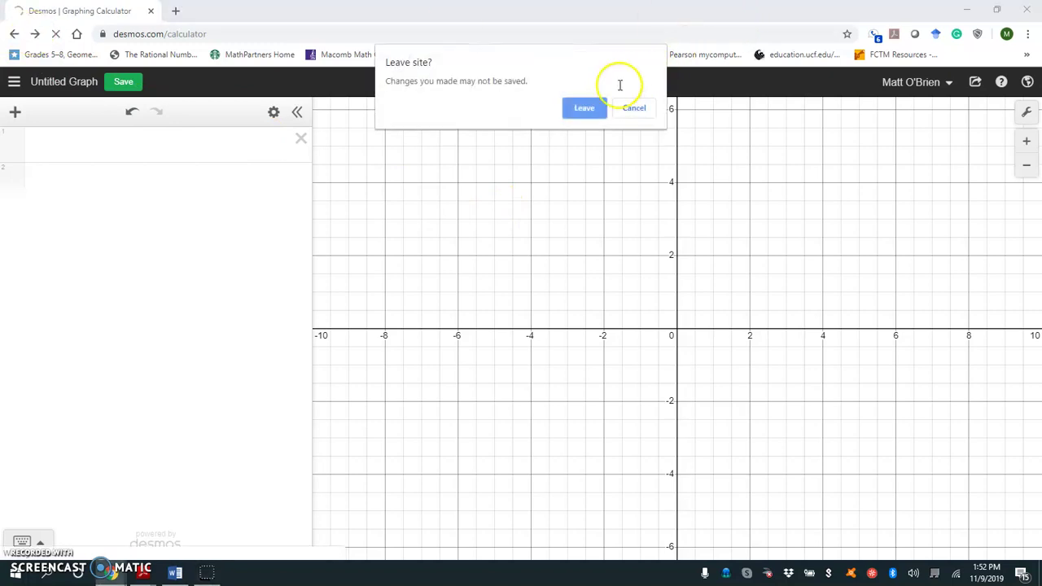
left_click(593, 108)
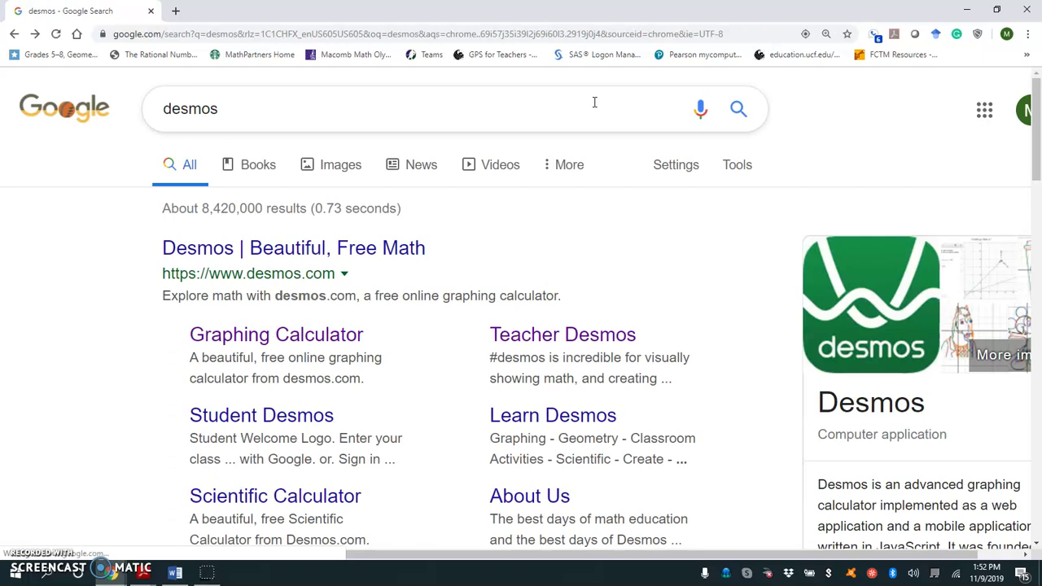
left_click(392, 118)
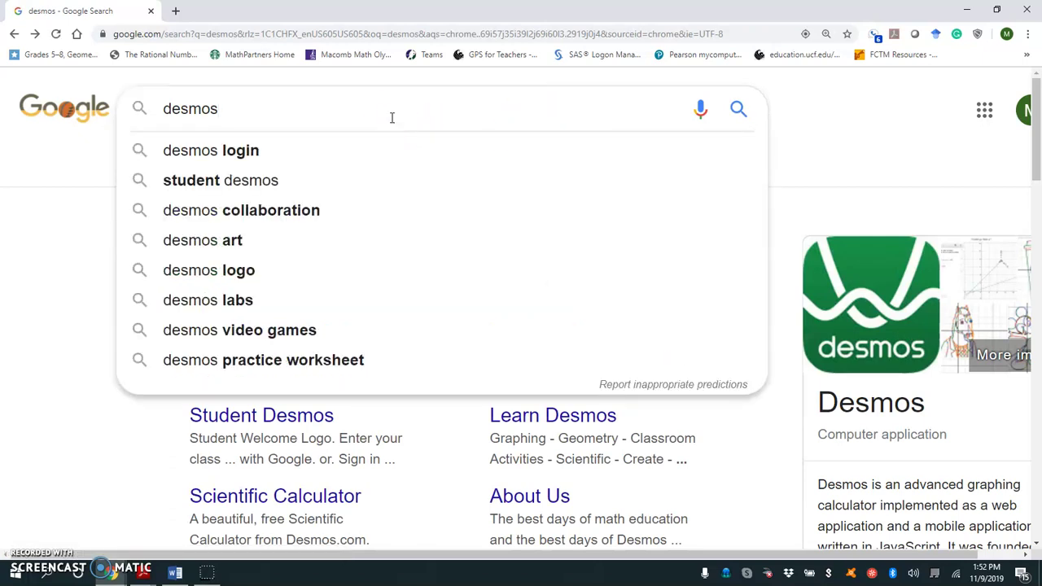
type("teacher")
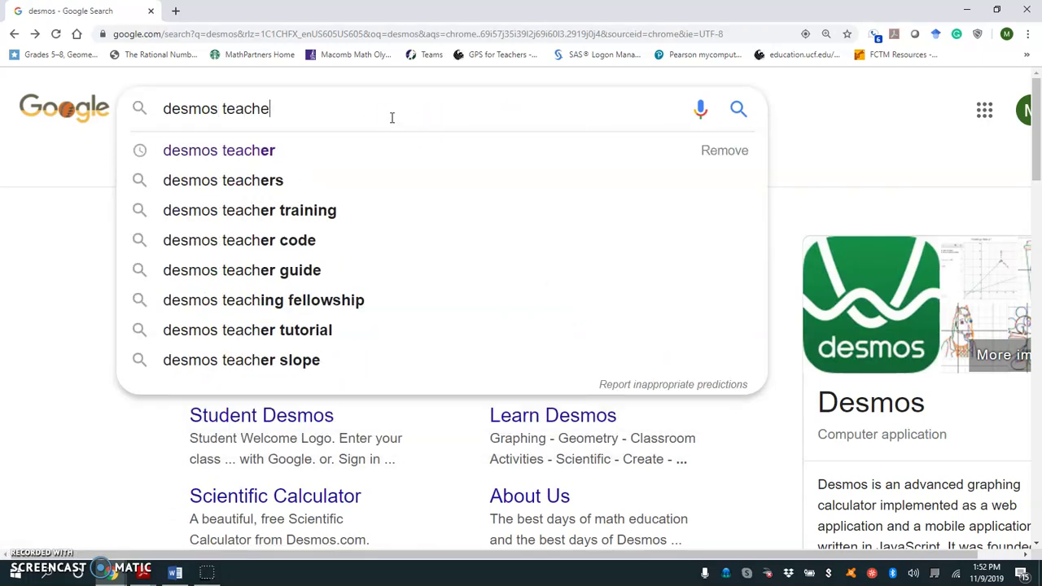
key("Return")
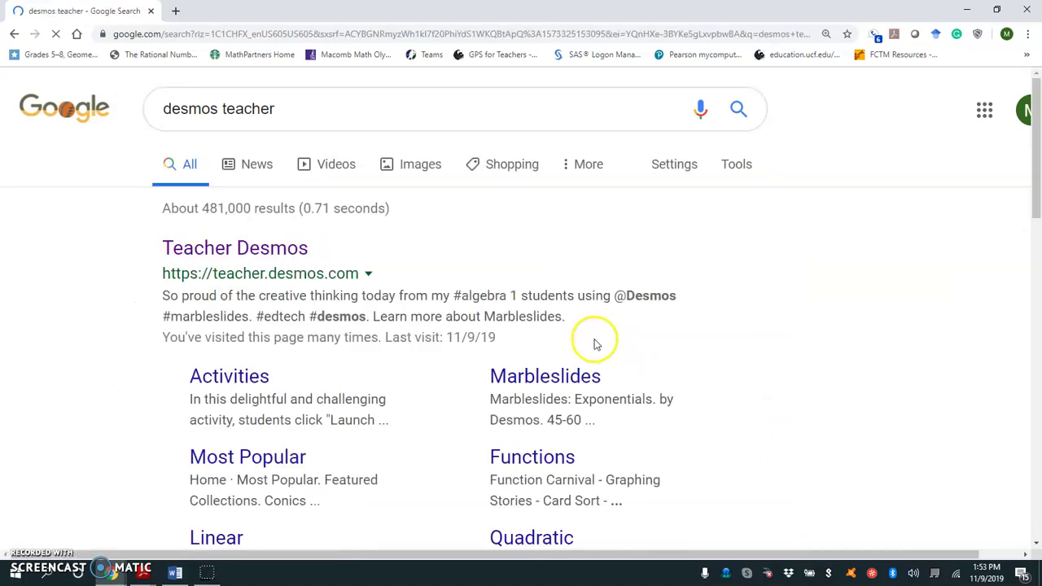
left_click(297, 253)
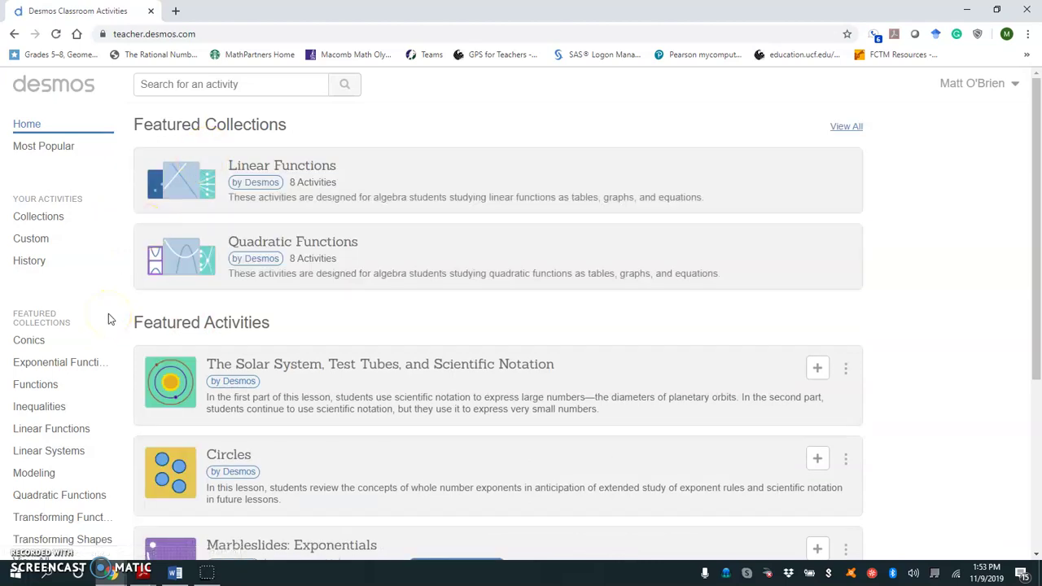
Open the full list of featured collections and examine the topics offered, from Conics to Transforming Shapes.
scroll(109, 318, "down", 1)
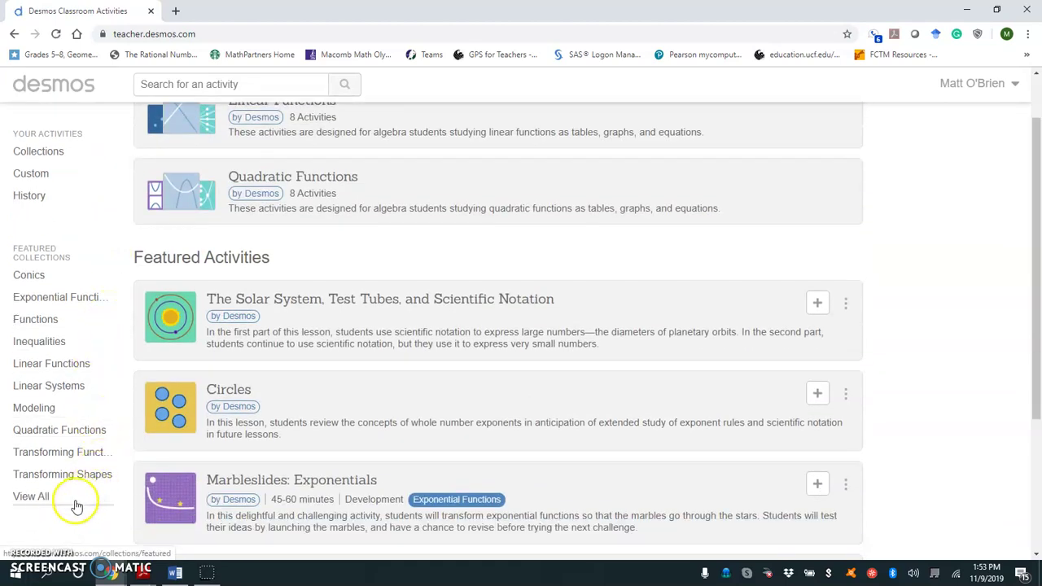
left_click(42, 498)
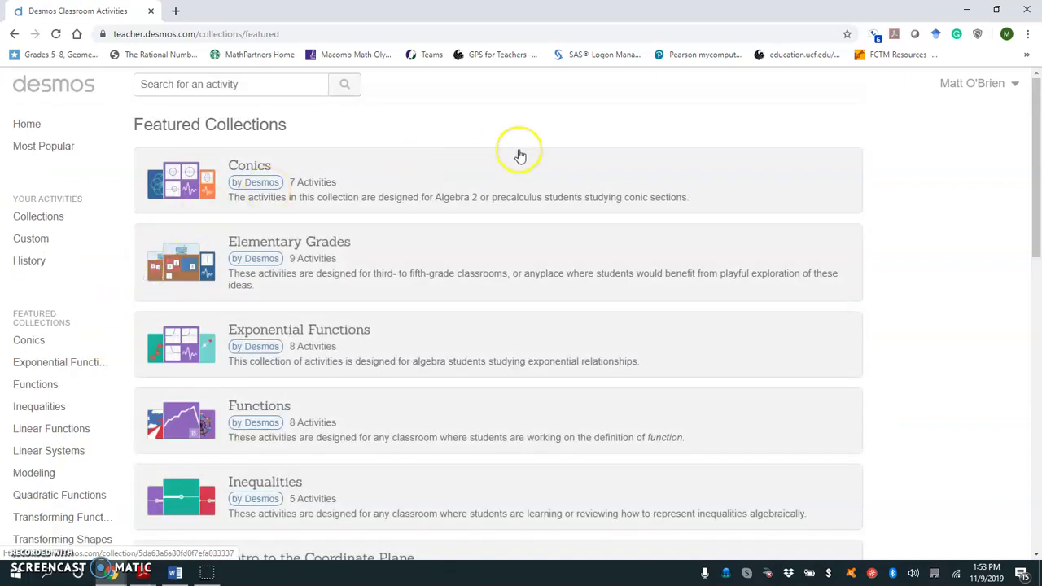
scroll(851, 269, "down", 2)
scroll(850, 273, "down", 2)
scroll(850, 269, "up", 4)
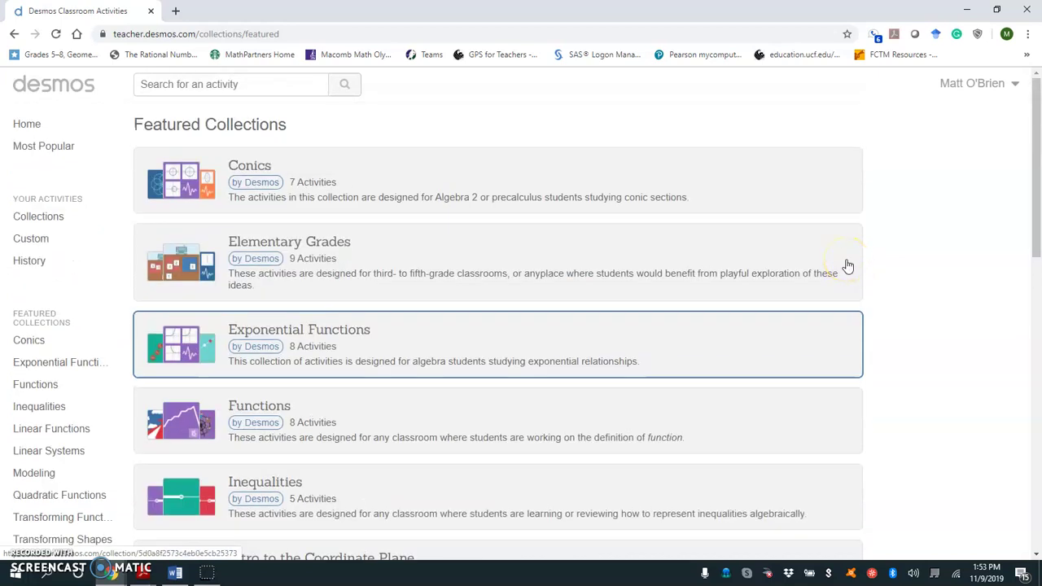
scroll(847, 266, "down", 6)
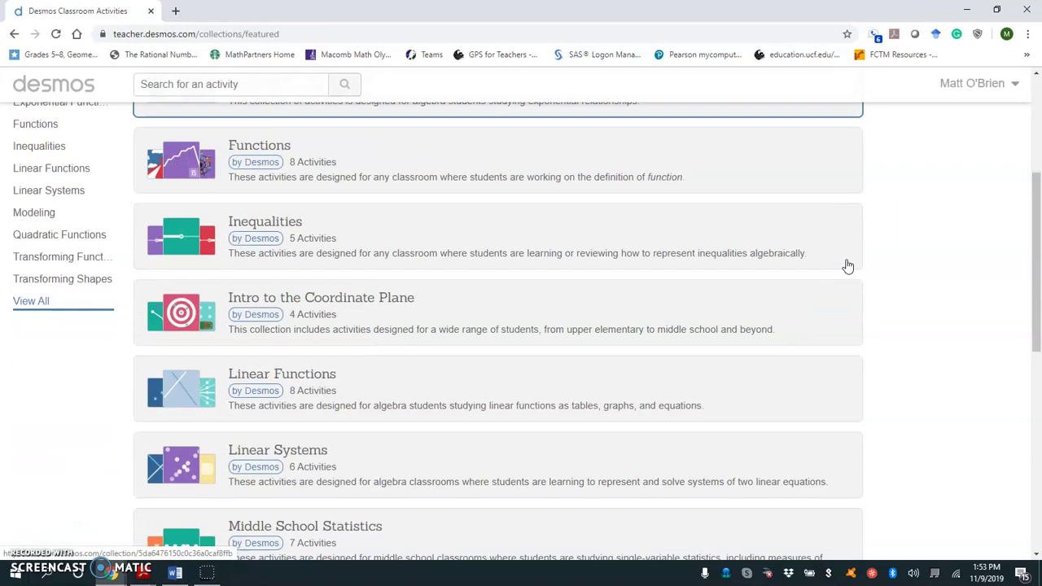
left_click(845, 262)
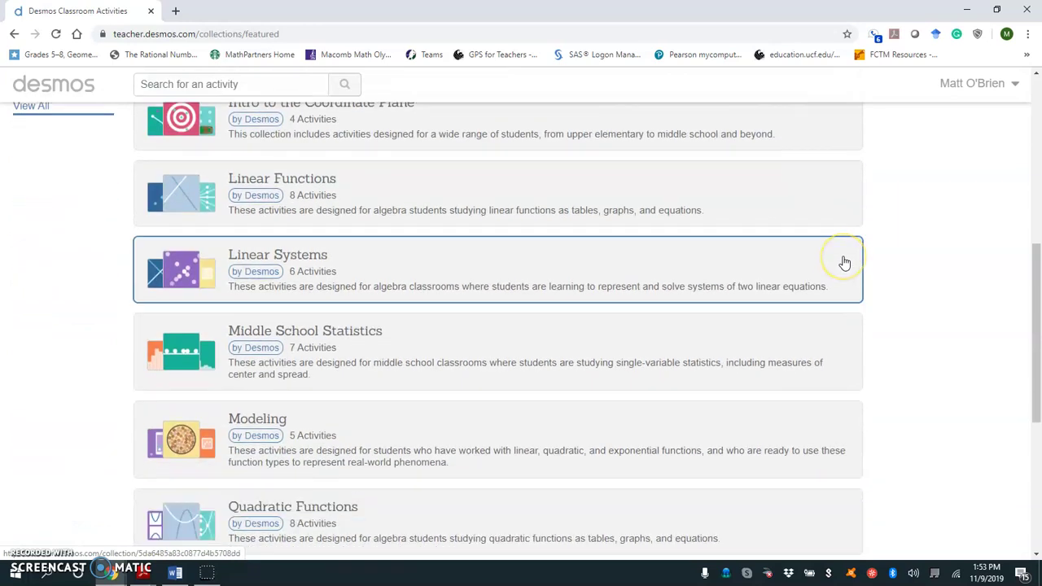
scroll(845, 262, "down", 4)
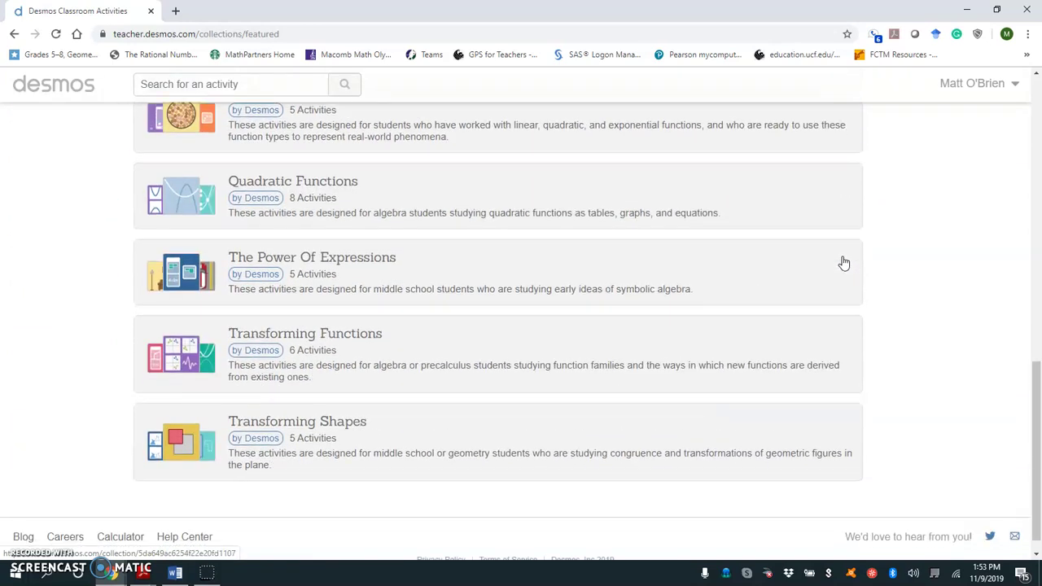
scroll(838, 263, "up", 6)
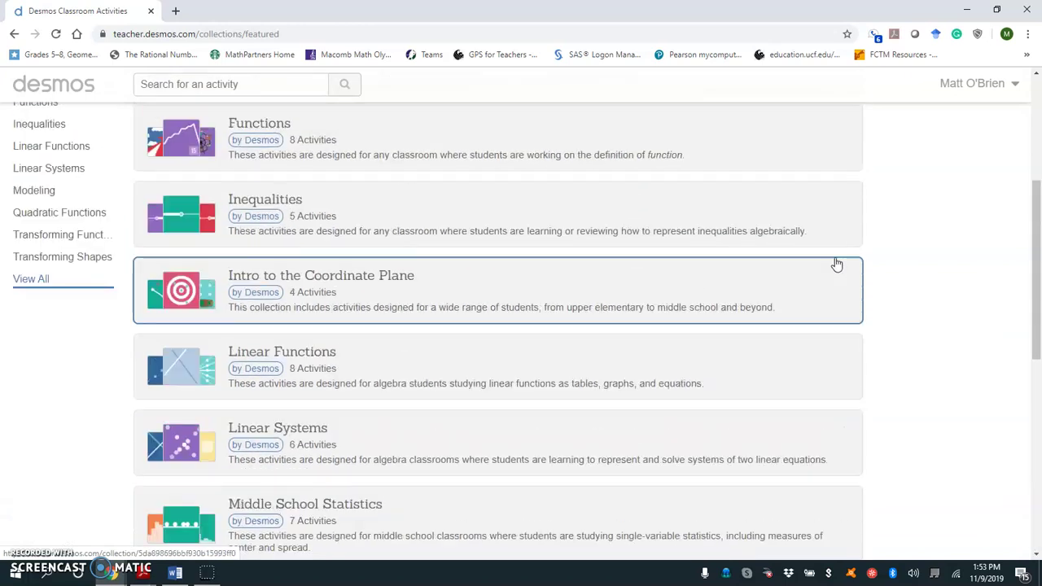
scroll(837, 262, "up", 2)
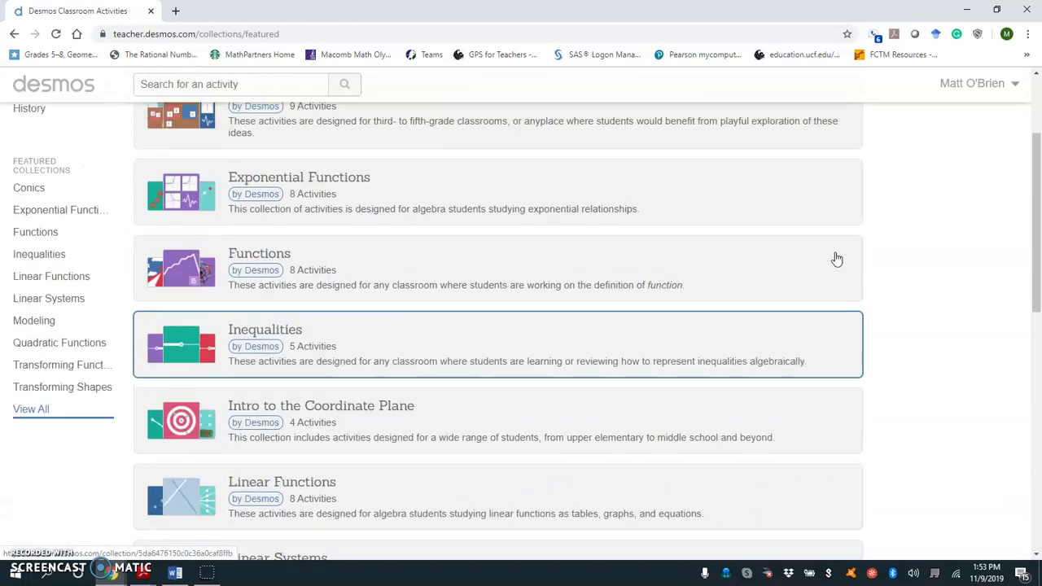
scroll(837, 259, "up", 2)
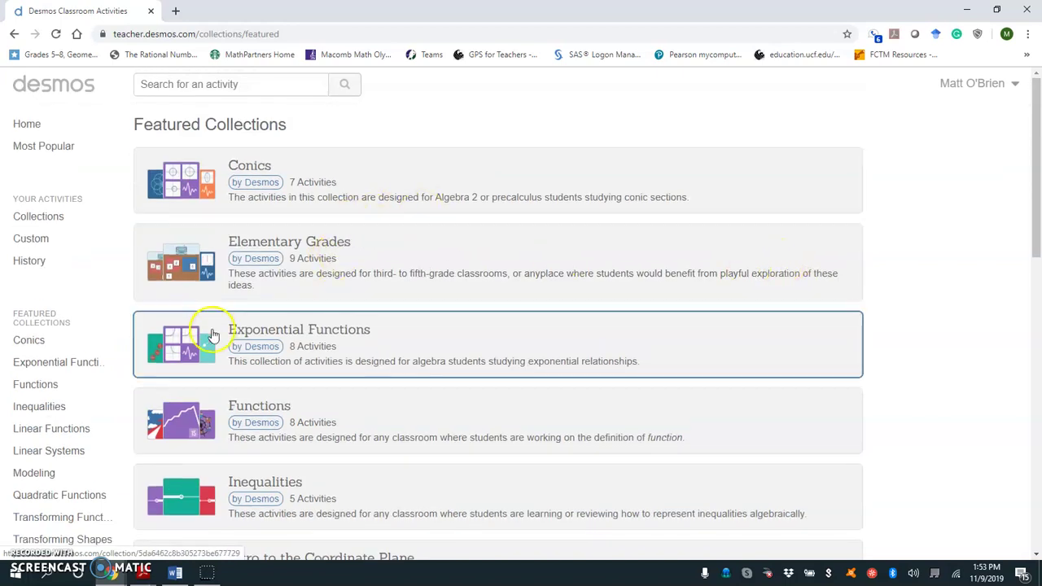
Open the Functions collection and review its activities, from Introducing Functions through Domain and Range.
left_click(257, 409)
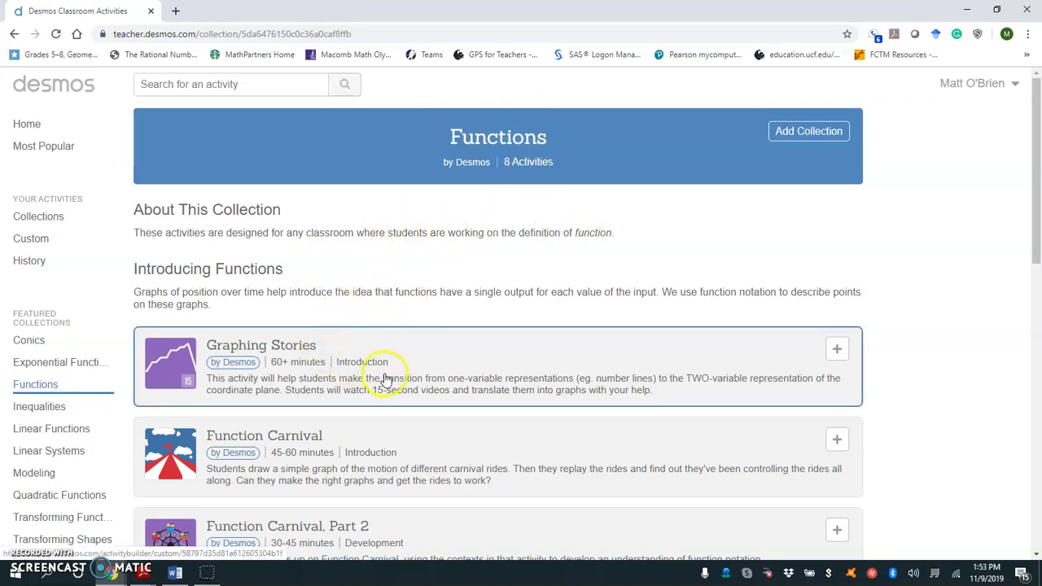
scroll(386, 379, "down", 1)
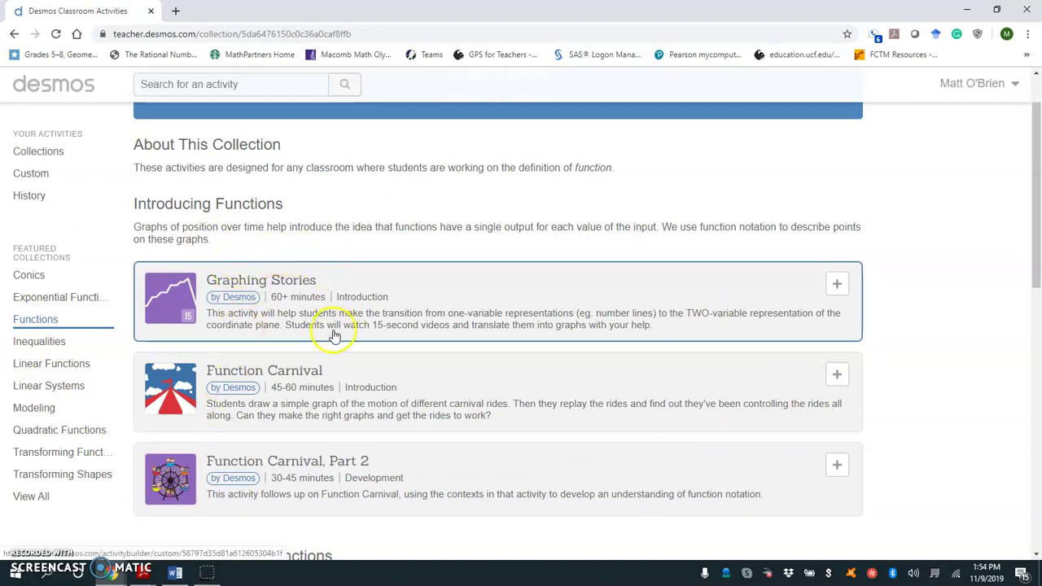
scroll(330, 335, "down", 3)
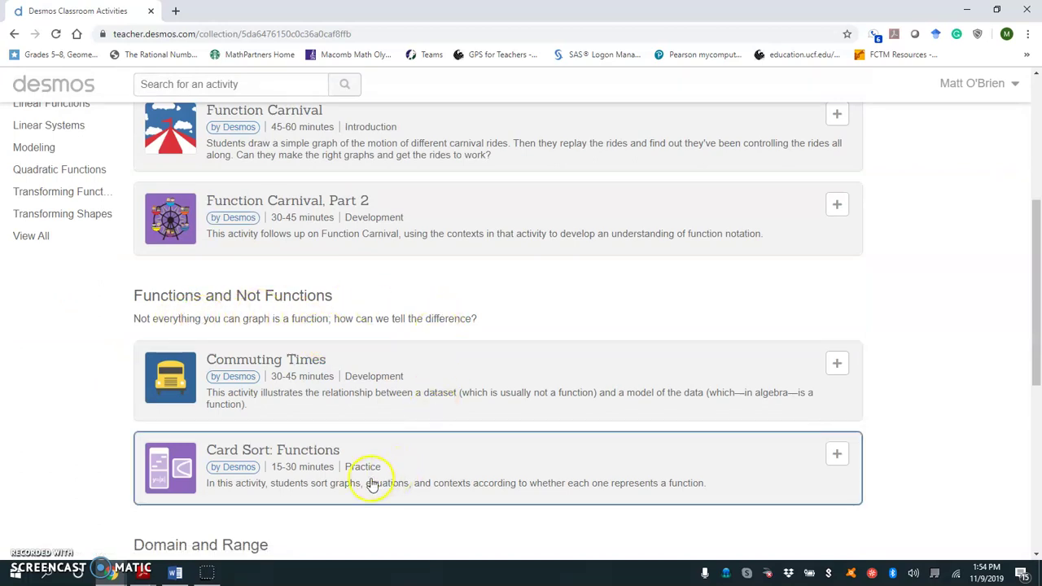
scroll(251, 399, "down", 3)
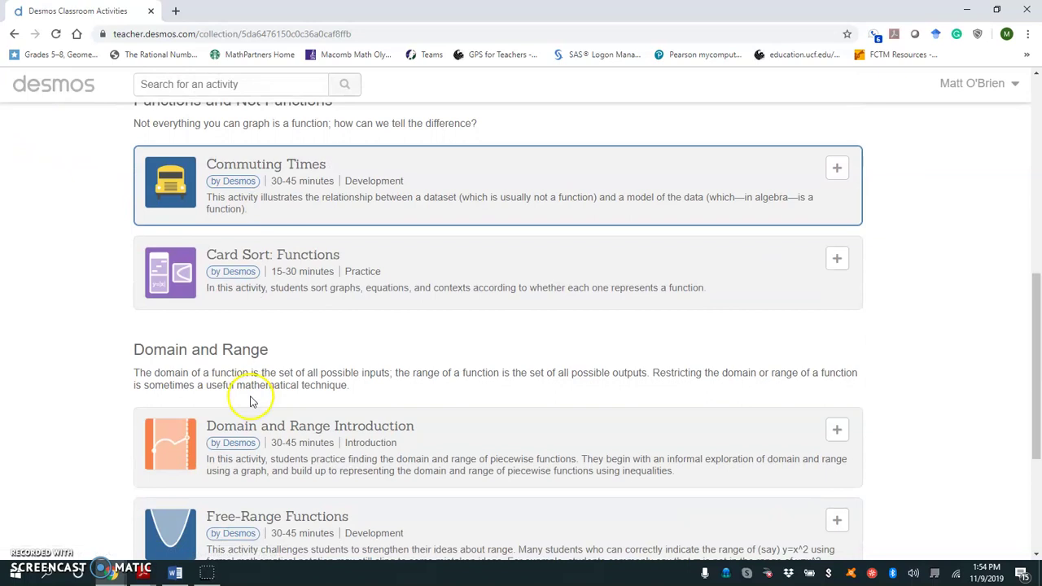
scroll(251, 399, "down", 2)
scroll(251, 399, "up", 7)
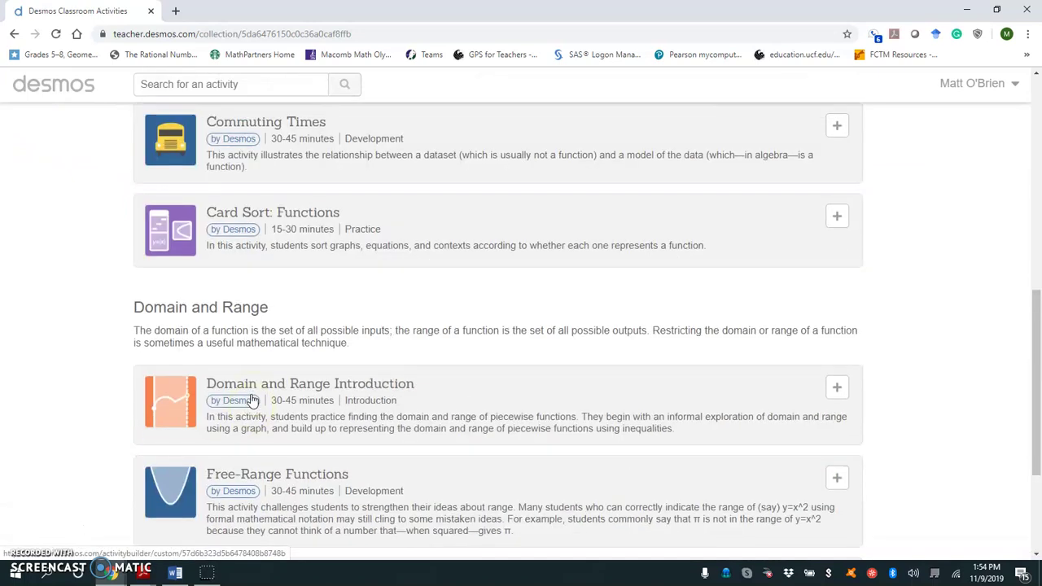
scroll(251, 399, "up", 2)
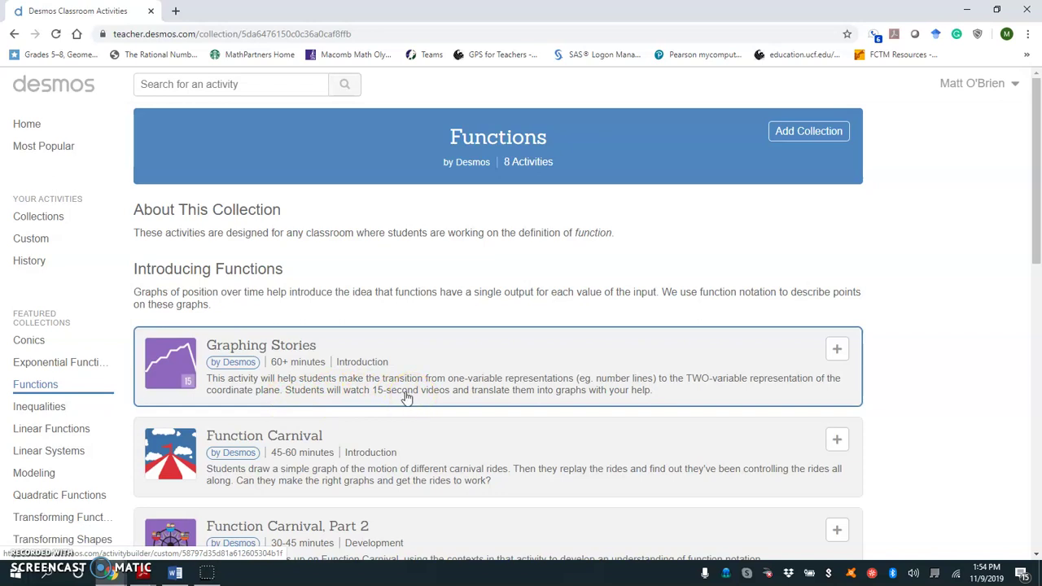
Open the Graphing Stories activity and look over its screen thumbnails.
left_click(342, 394)
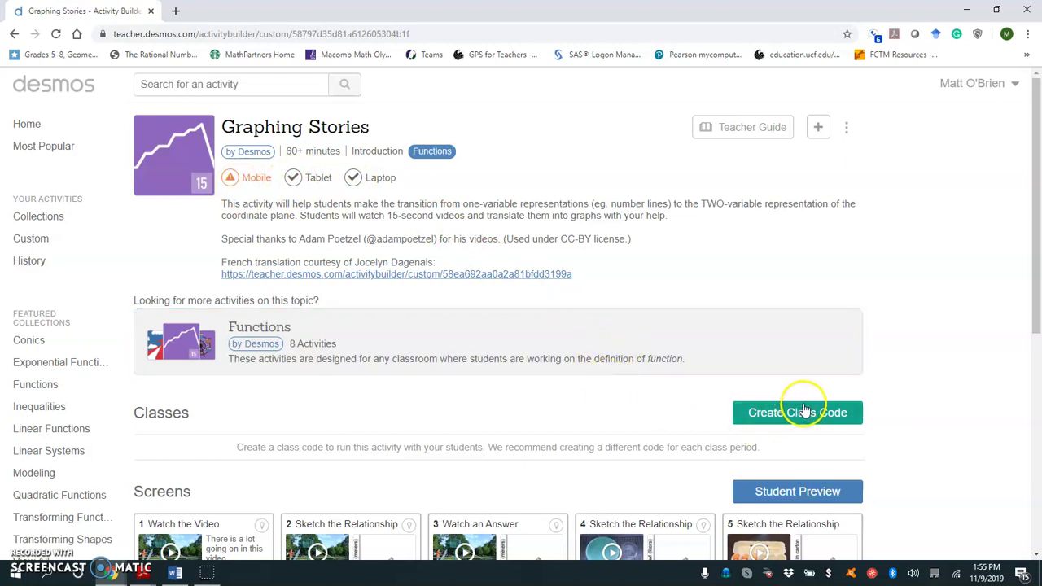
scroll(955, 395, "down", 5)
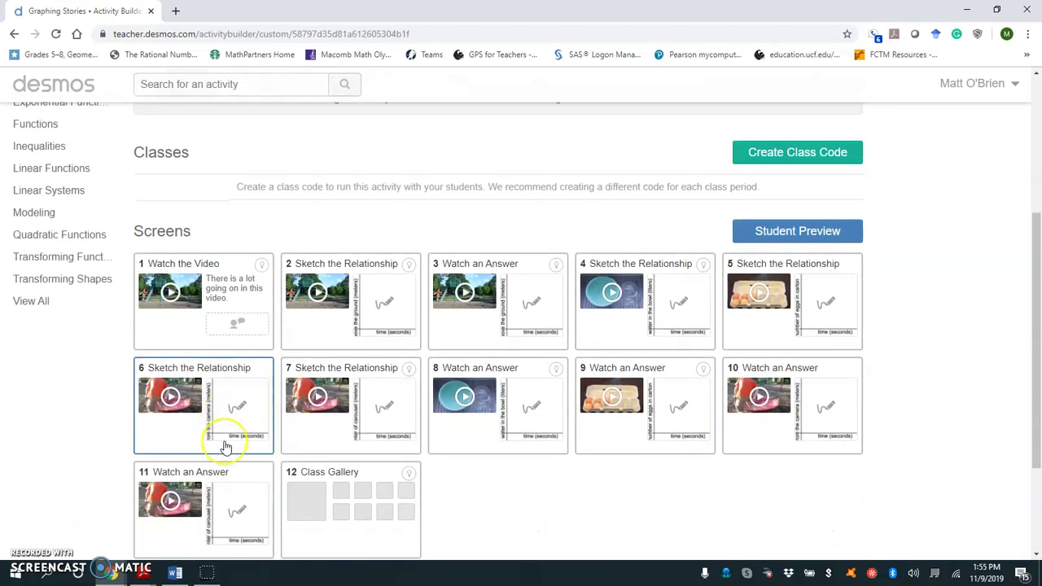
scroll(224, 439, "up", 5)
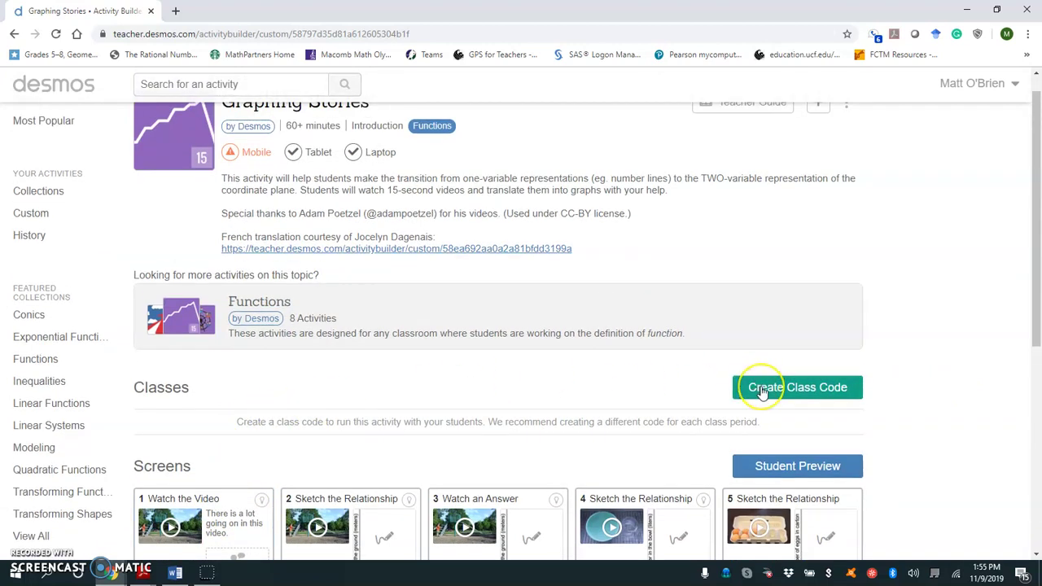
Create a class code for the Graphing Stories activity and copy the code from its student joining instructions.
left_click(762, 389)
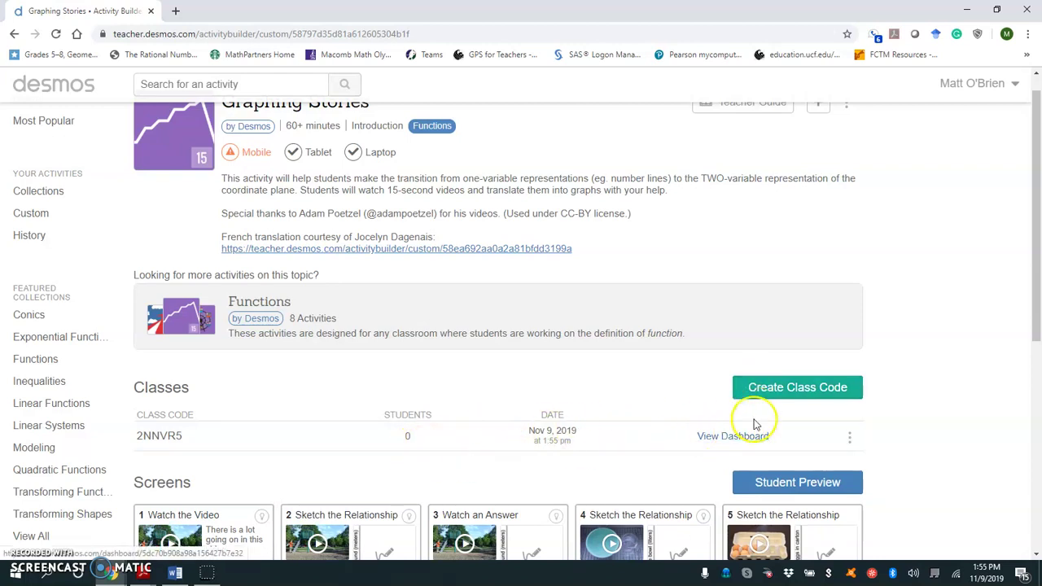
left_click(146, 444)
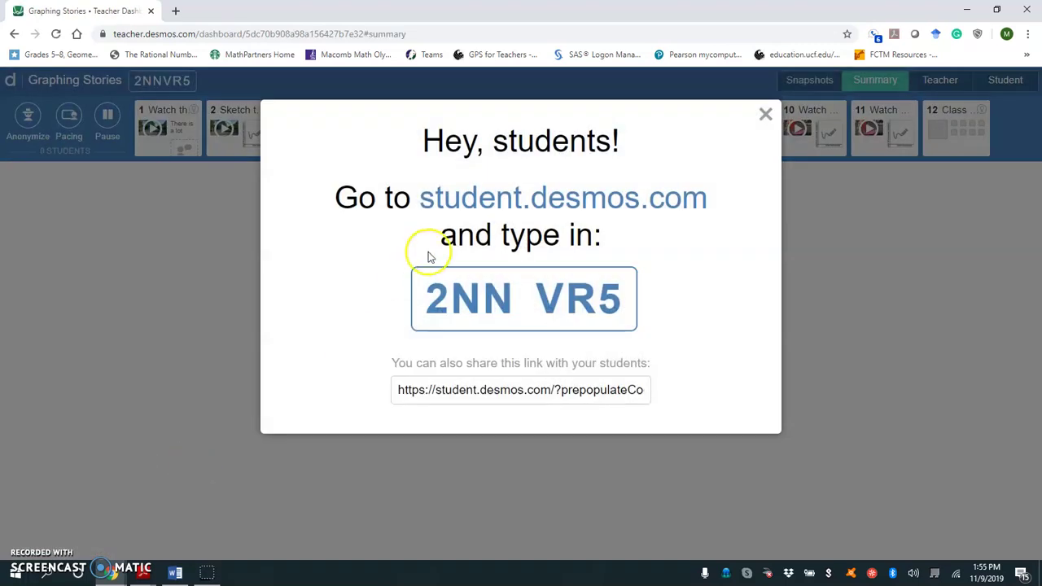
triple_click(500, 287)
right_click(500, 291)
left_click(515, 300)
Open student.desmos.com from the joining instructions and join the Graphing Stories activity as a student under the prefilled name.
left_click(536, 207)
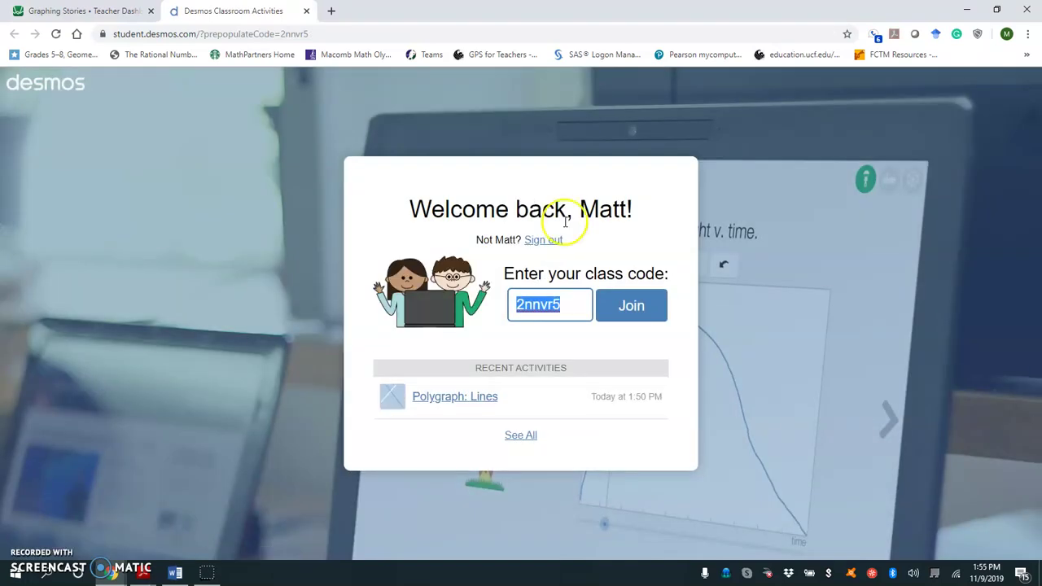
left_click(636, 308)
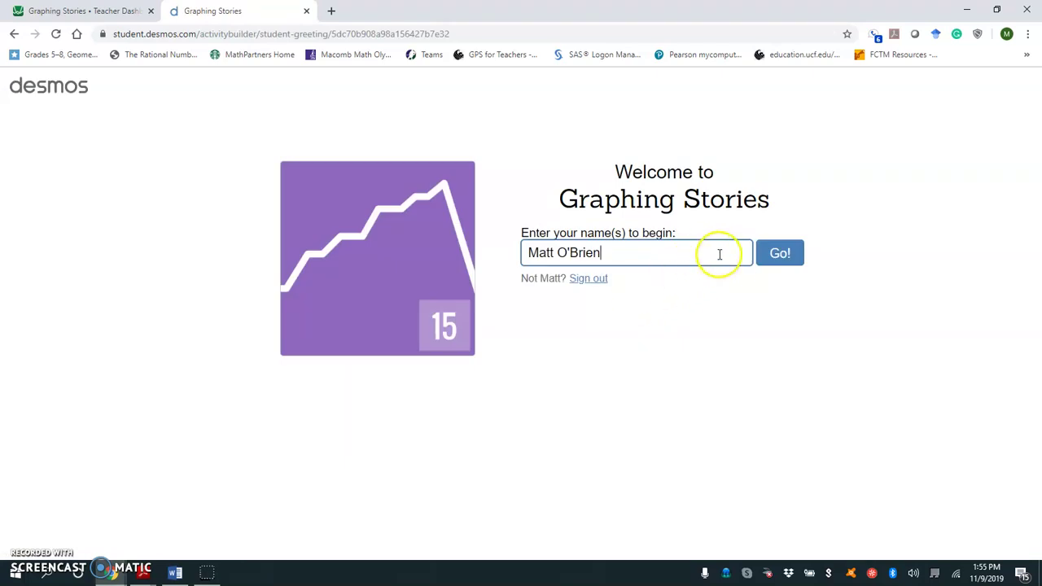
left_click(797, 260)
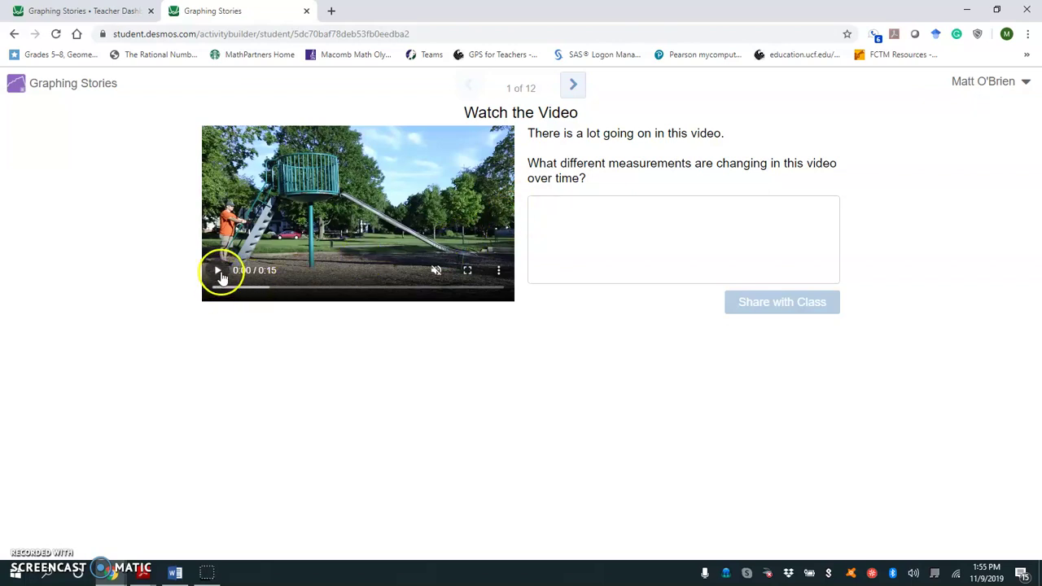
Unmute the playground video on the first activity screen, watch it and start it again from the beginning.
left_click(438, 269)
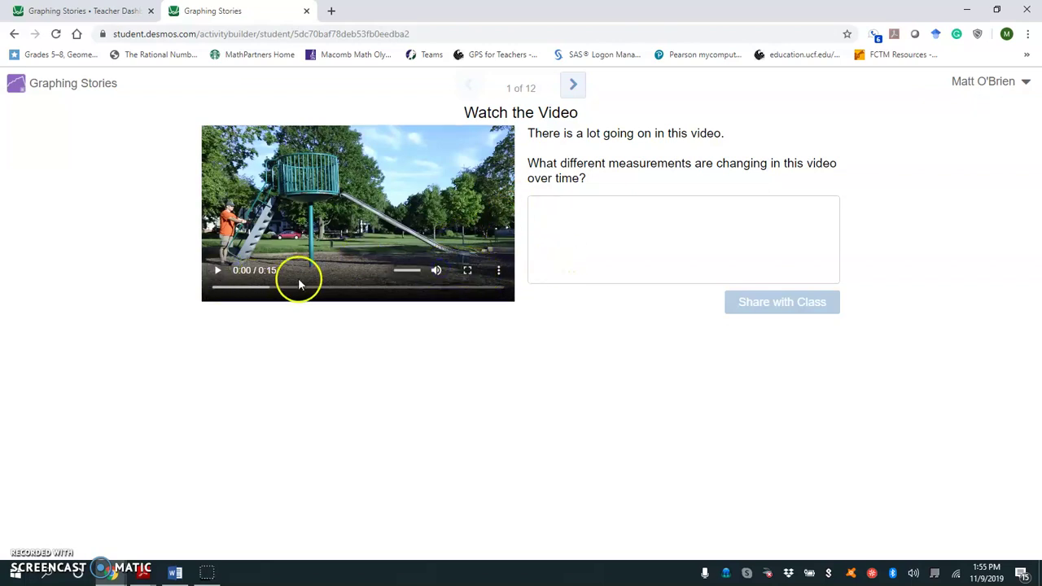
left_click(224, 278)
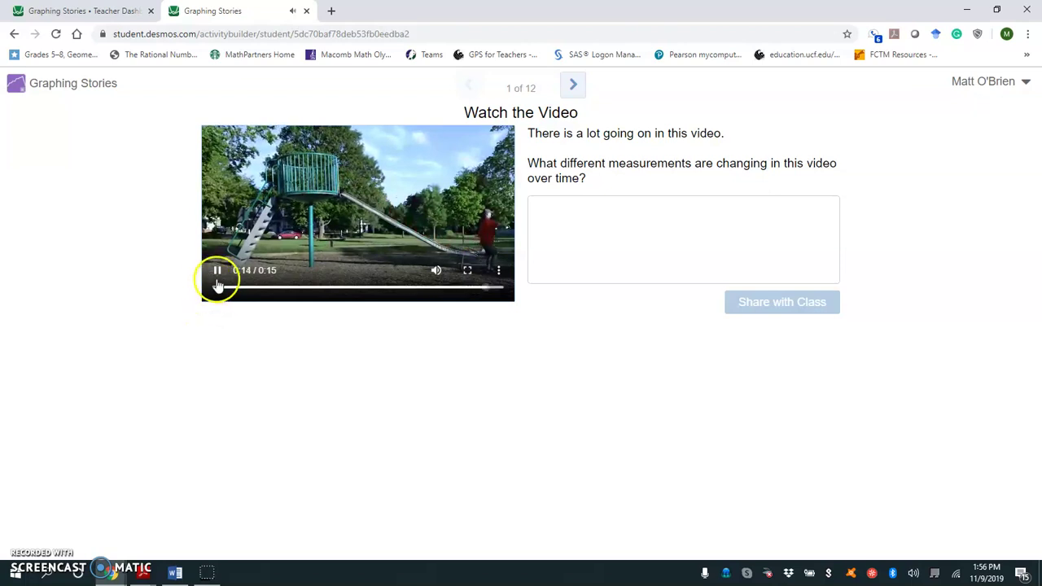
left_click(215, 271)
left_click(216, 273)
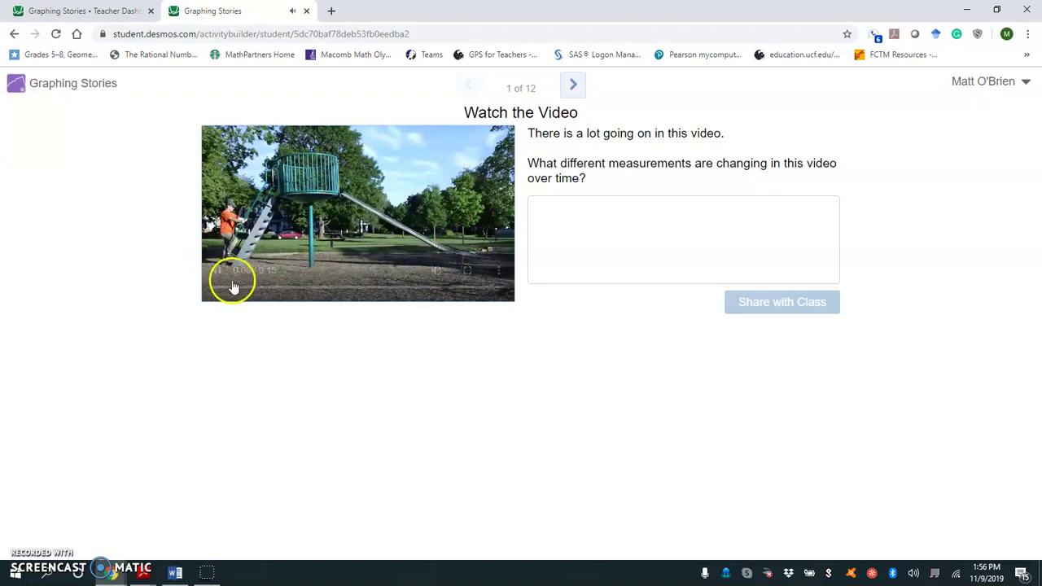
Answer with the man's first-three-second ladder walk, two-foot walk and sitting down, one-second wait and trip down the slide, and share it with the class.
left_click(551, 222)
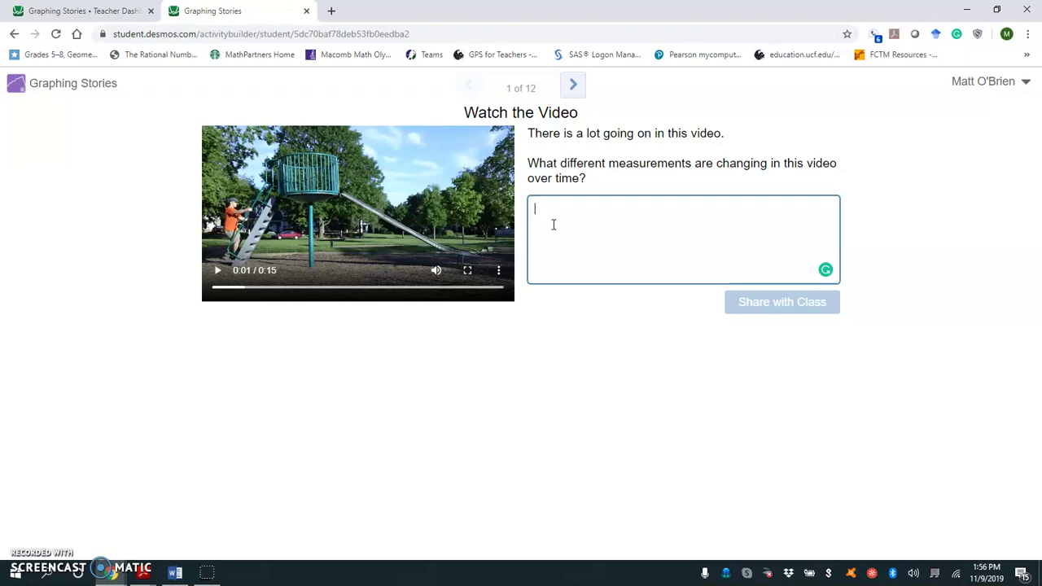
type("in")
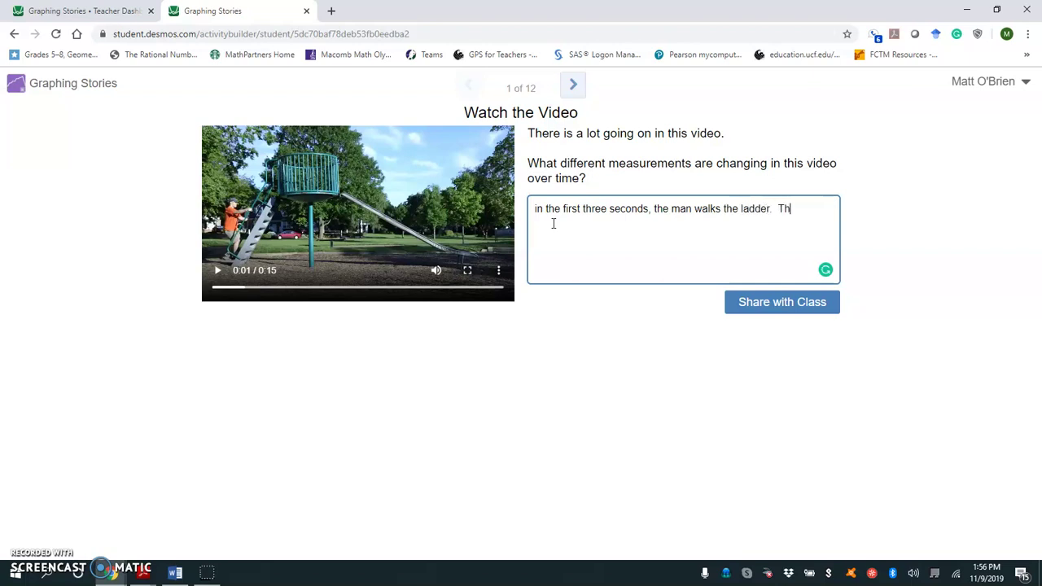
type("wal")
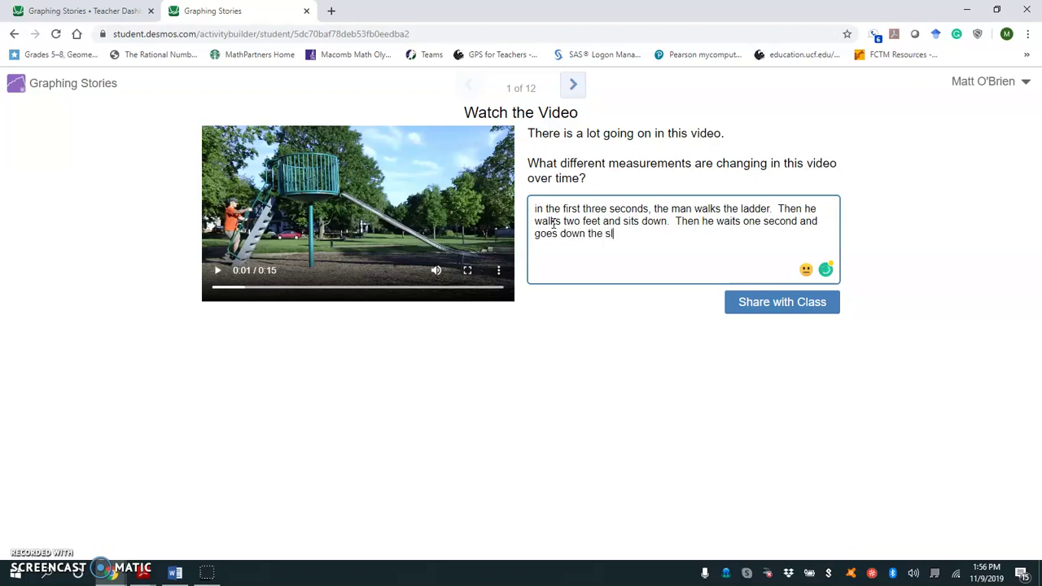
left_click(800, 303)
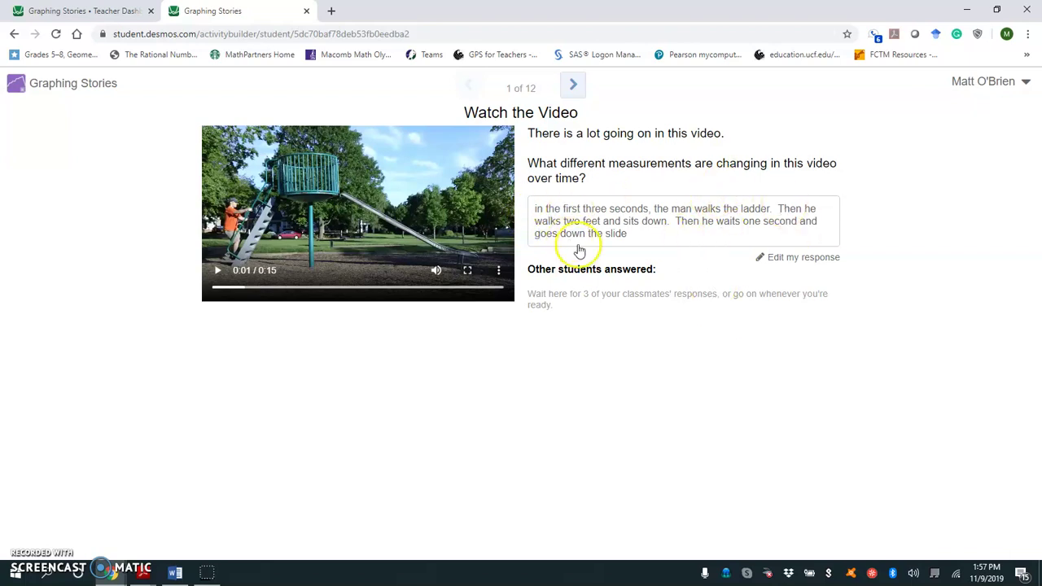
Switch to the teacher dashboard, dismiss the student joining instructions and view the submitted response to screen 1 in the Teacher view.
left_click(82, 11)
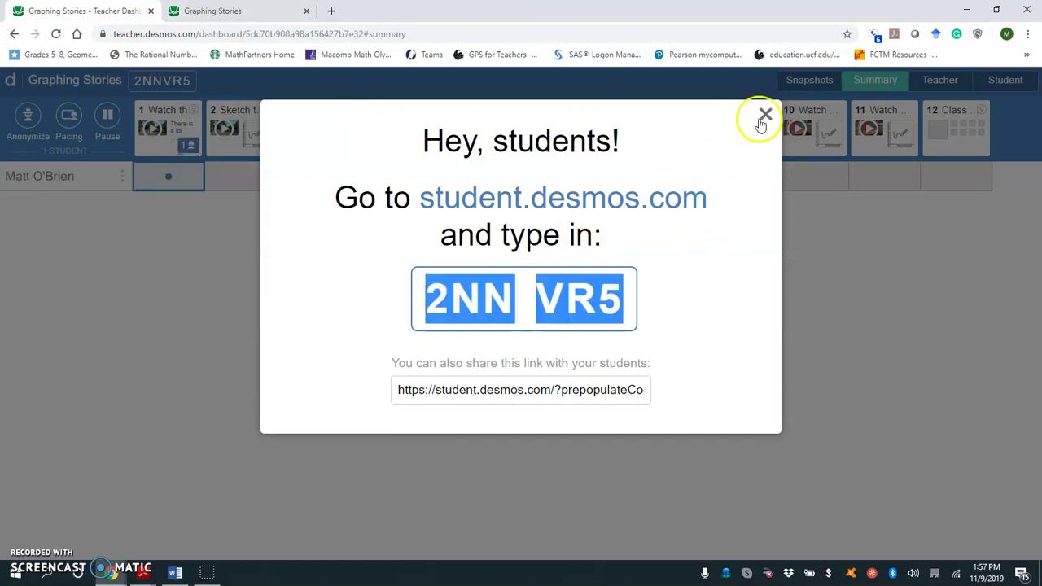
left_click(764, 116)
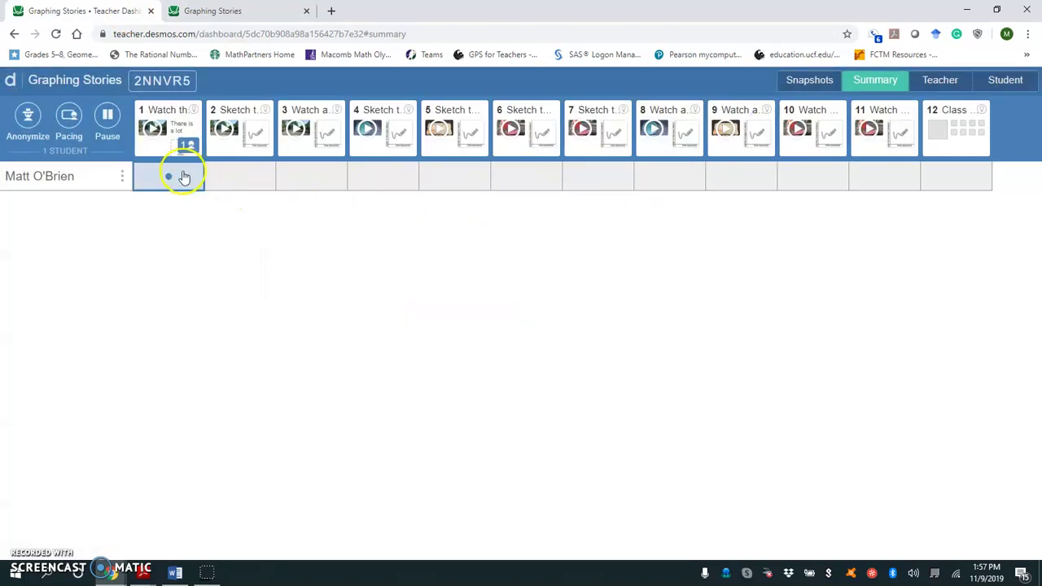
mouse_move(187, 154)
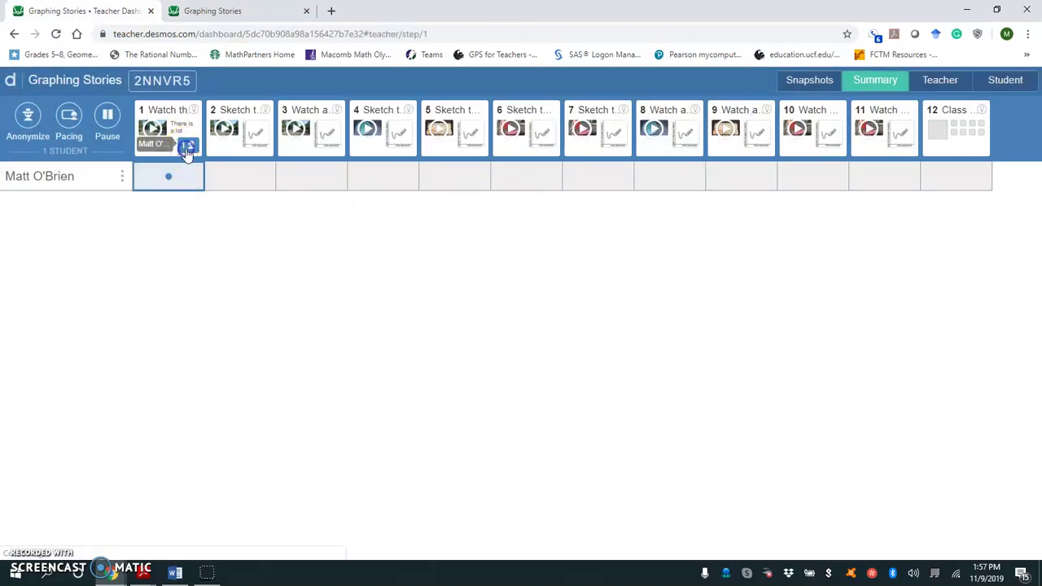
left_click(188, 150)
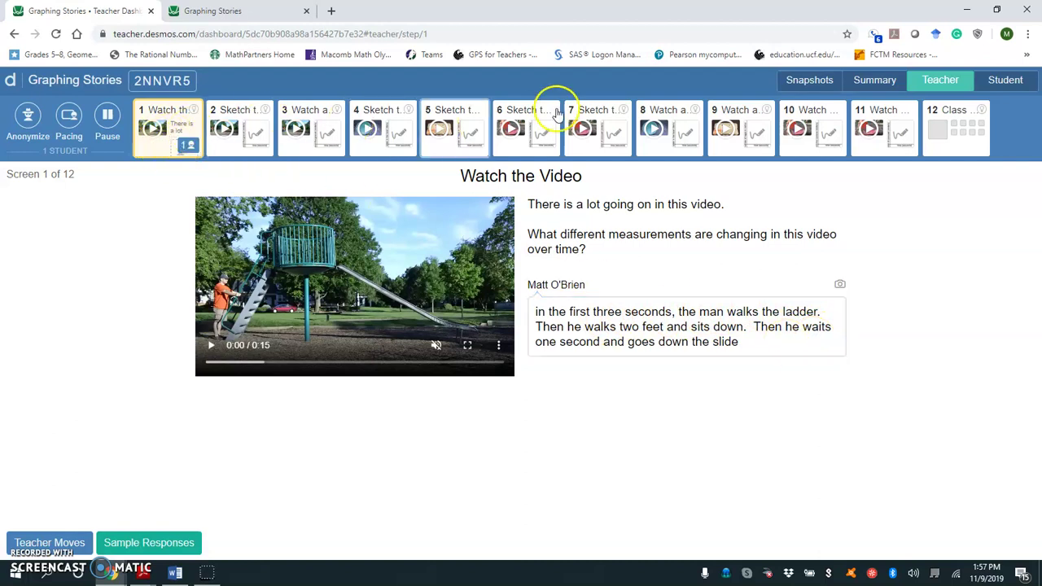
Look through the dashboard's Student, Summary and Snapshots views, and inspect the student's screen 1 response from the Summary.
left_click(1003, 82)
left_click(873, 81)
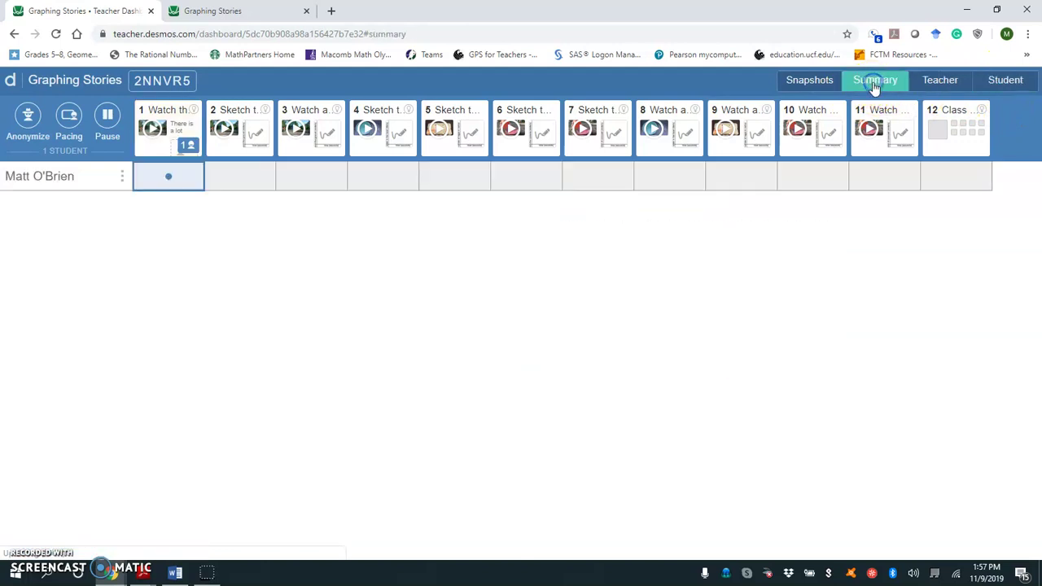
left_click(810, 82)
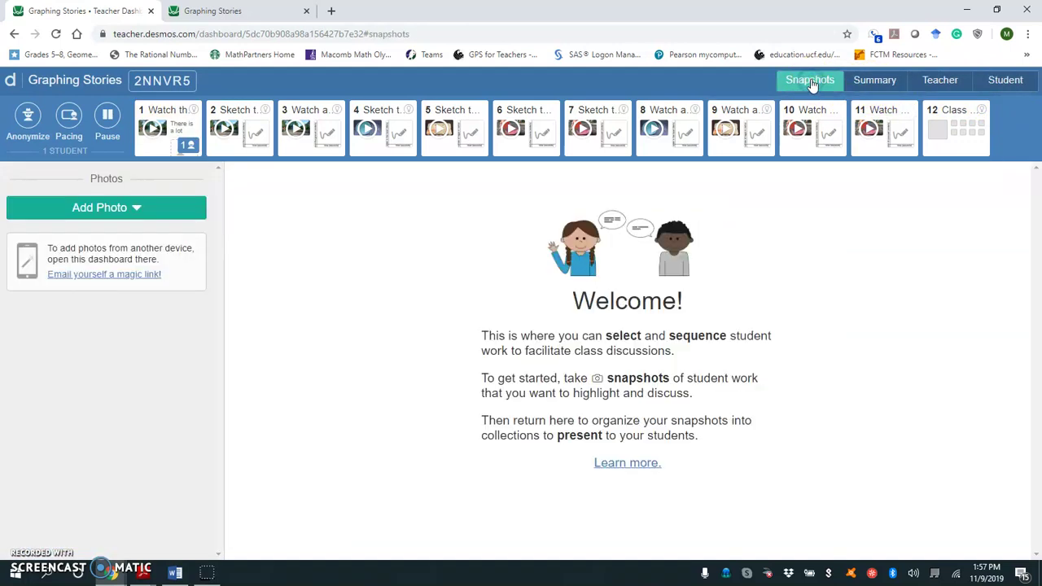
left_click(861, 82)
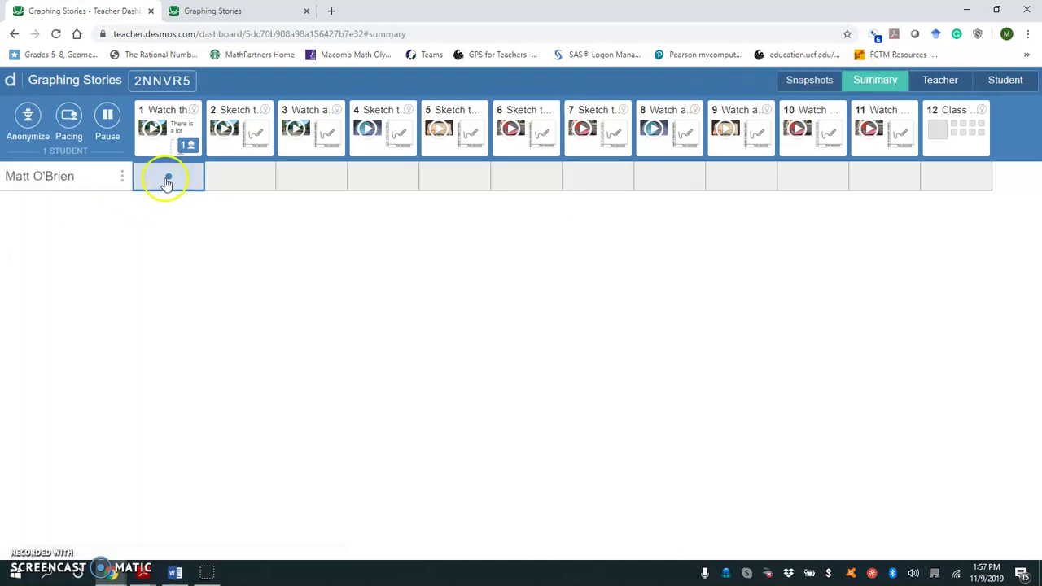
left_click(167, 179)
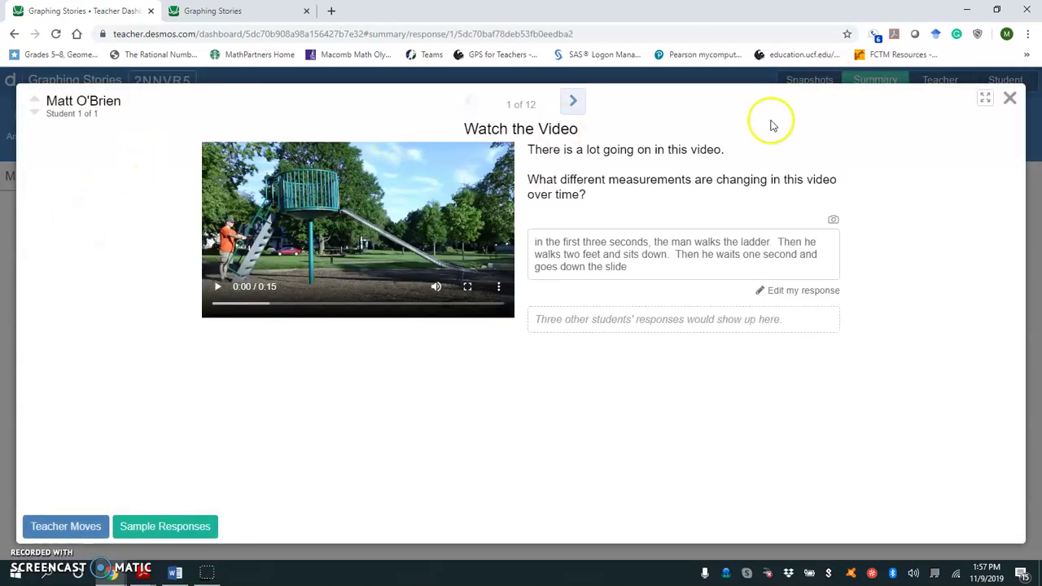
left_click(1009, 98)
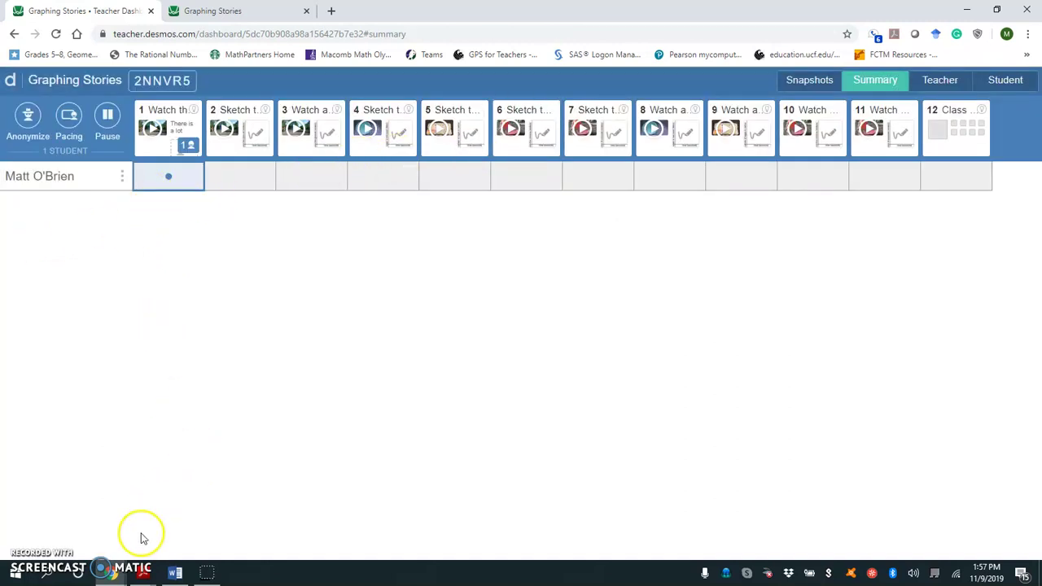
Return to the student's activity, advance to screen 2, Sketch the Relationship, and play its video, pausing at 0:05.
left_click(214, 12)
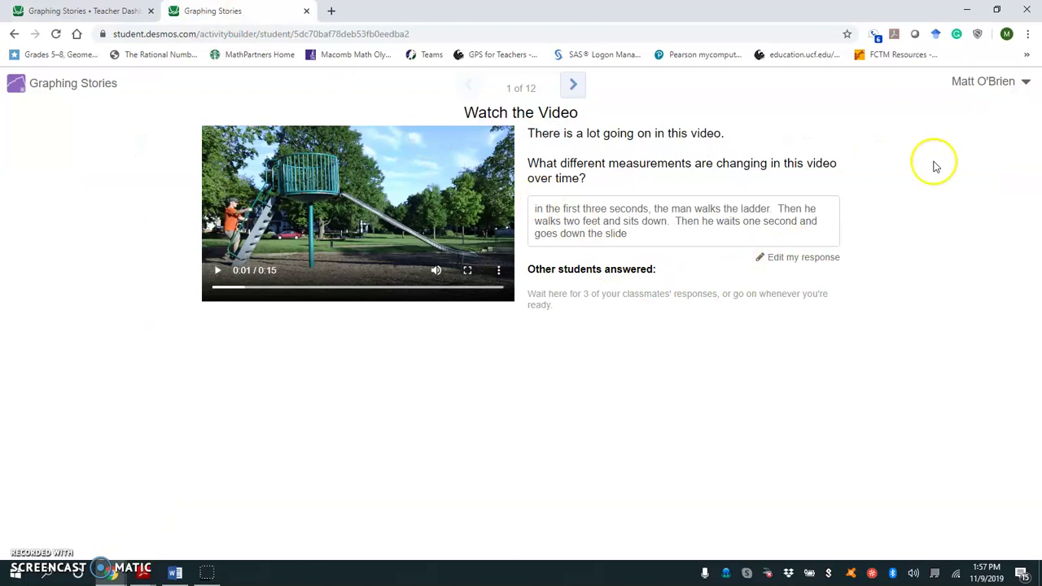
left_click(575, 86)
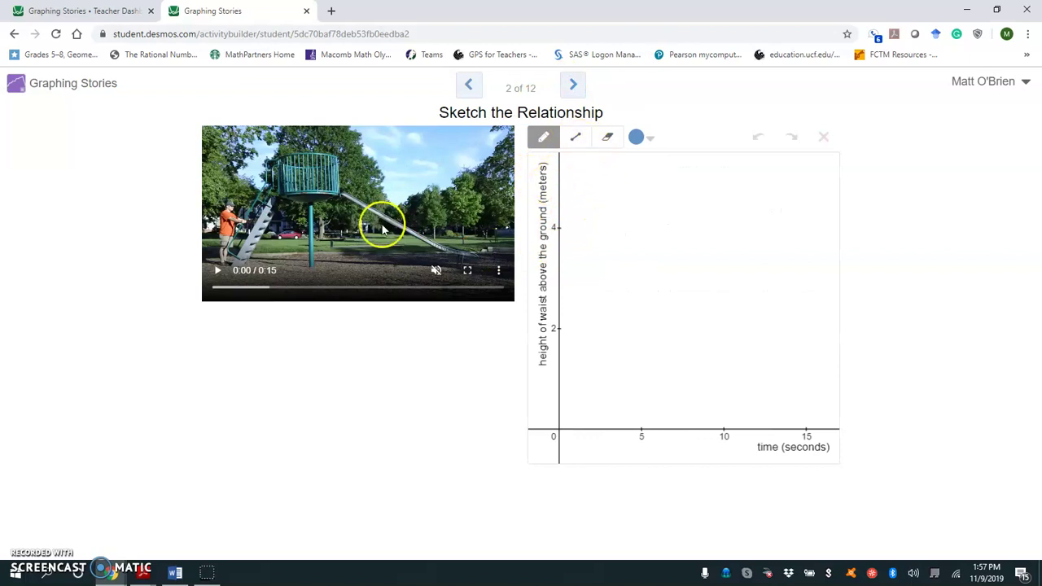
left_click(217, 271)
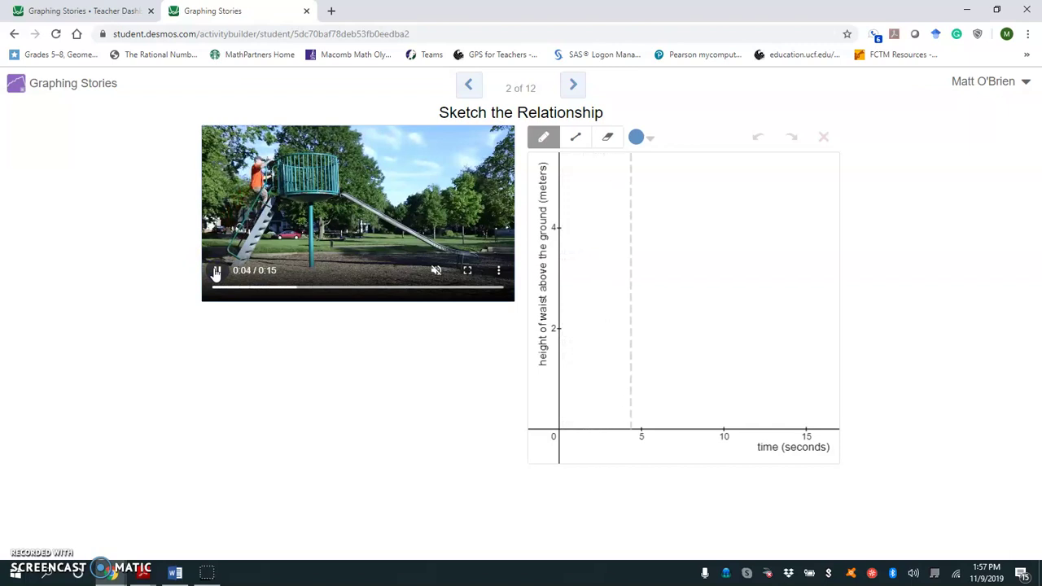
left_click(216, 272)
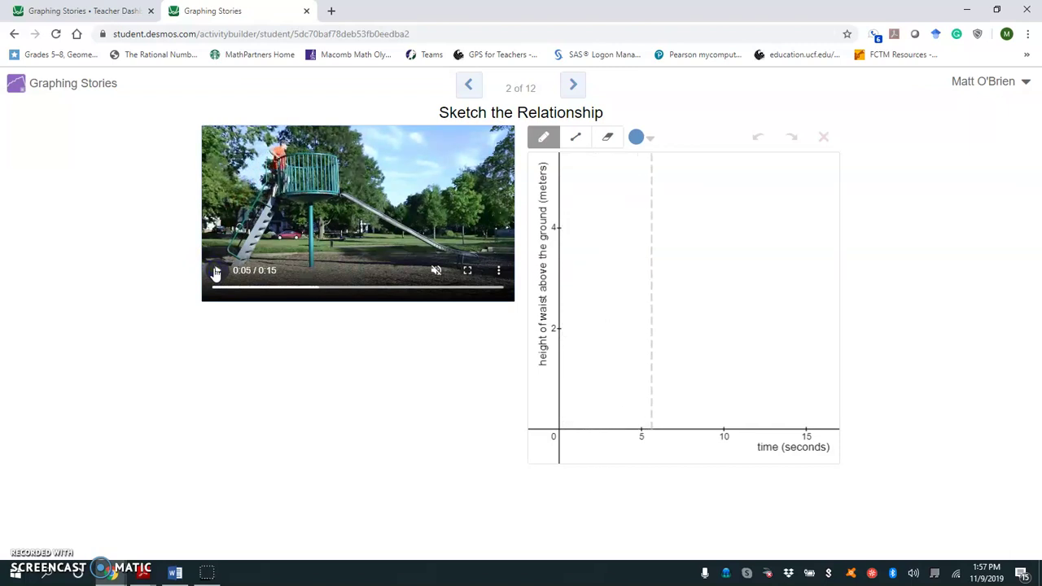